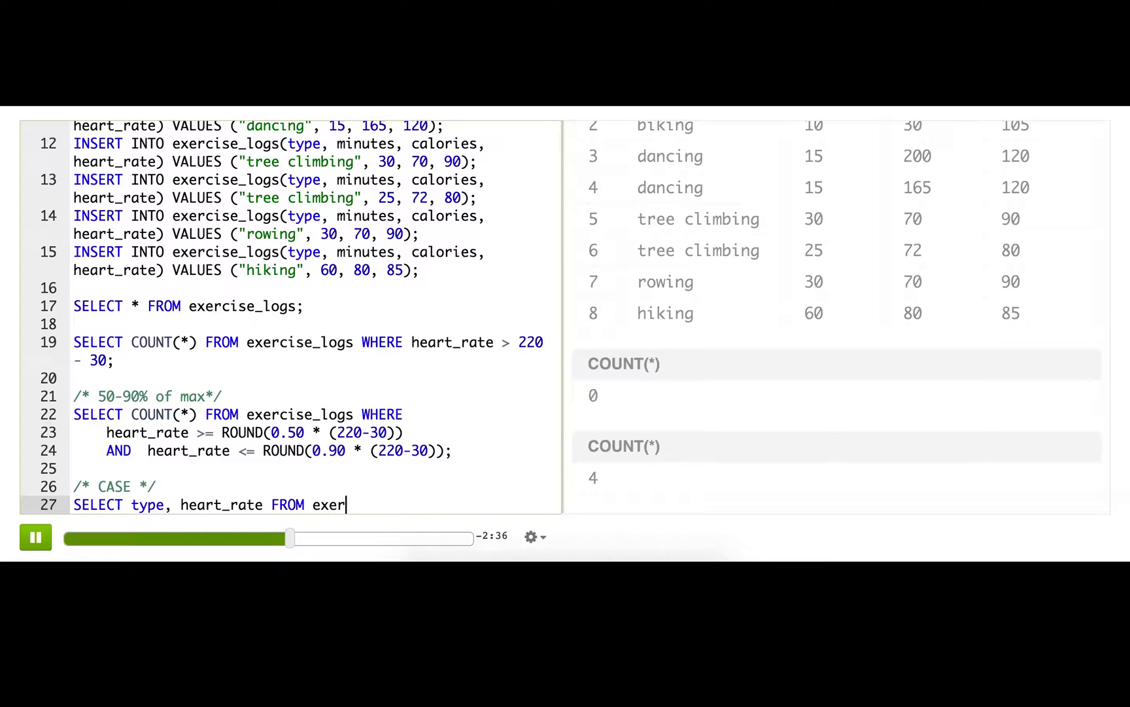
Fix a typo in the exercise_logs table name of the SELECT type, heart_rate query
key("BackSpace")
type("rcise_logs;")
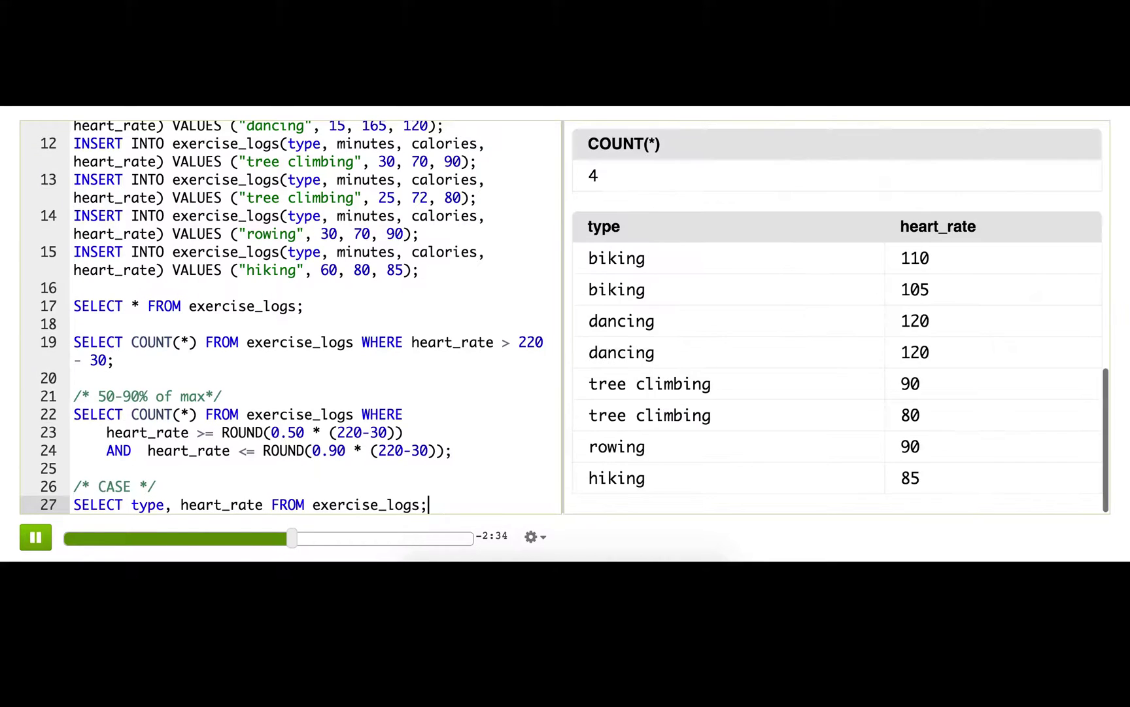